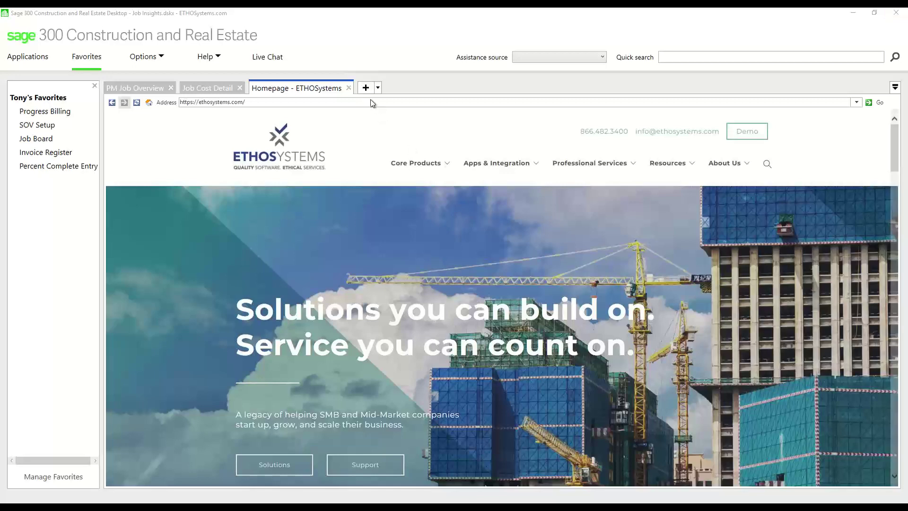
# Step: Browse the Crystal Report tab picker to the Commercial Construction folder, then close it without adding anything
pyautogui.click(377, 89)
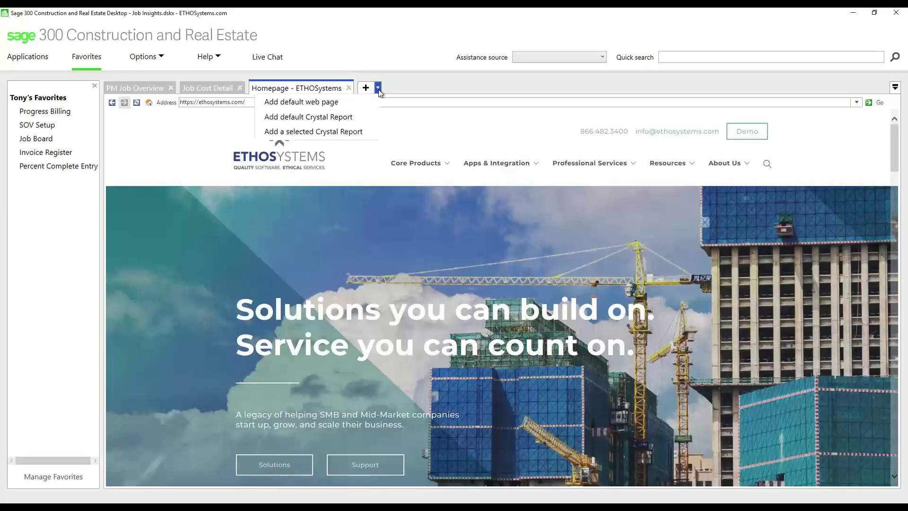
pyautogui.click(361, 132)
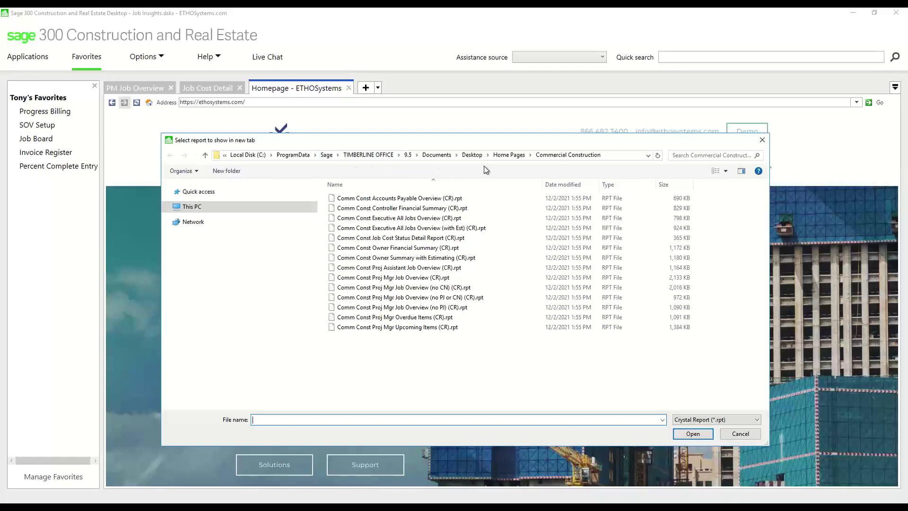
pyautogui.click(506, 156)
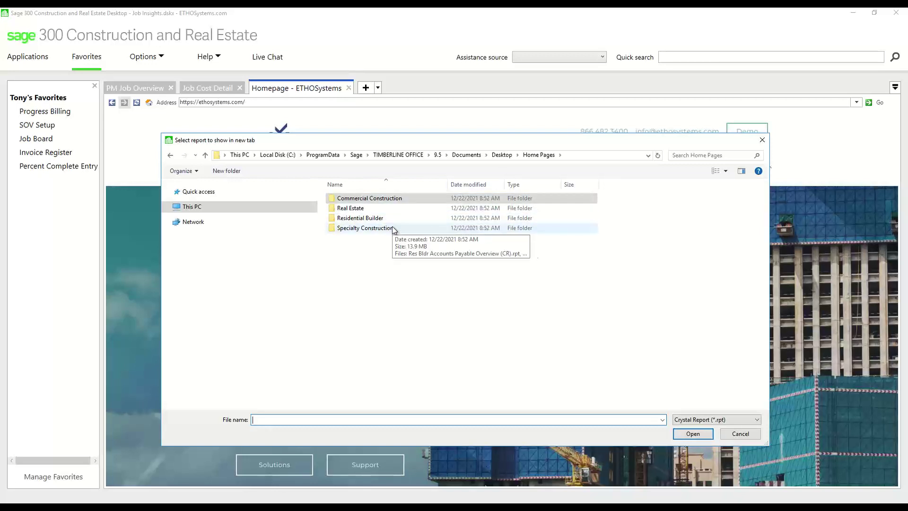
pyautogui.doubleClick(388, 200)
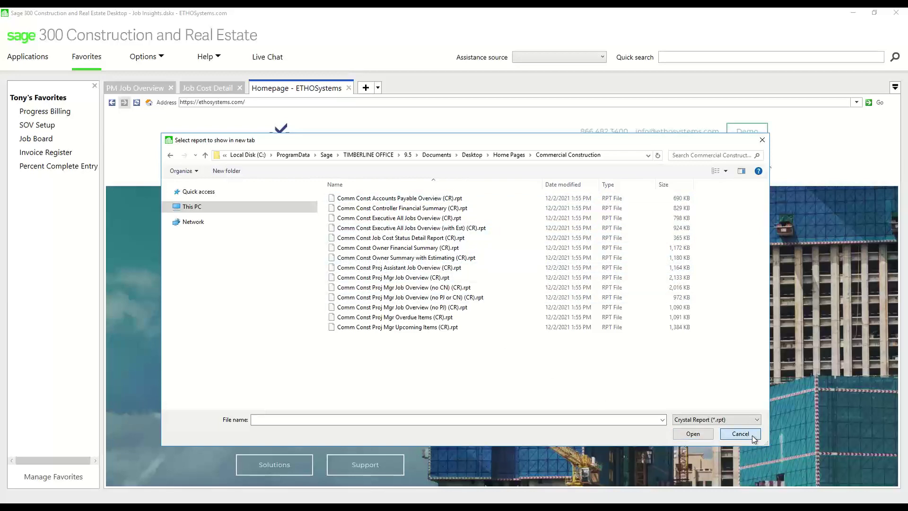
pyautogui.click(740, 434)
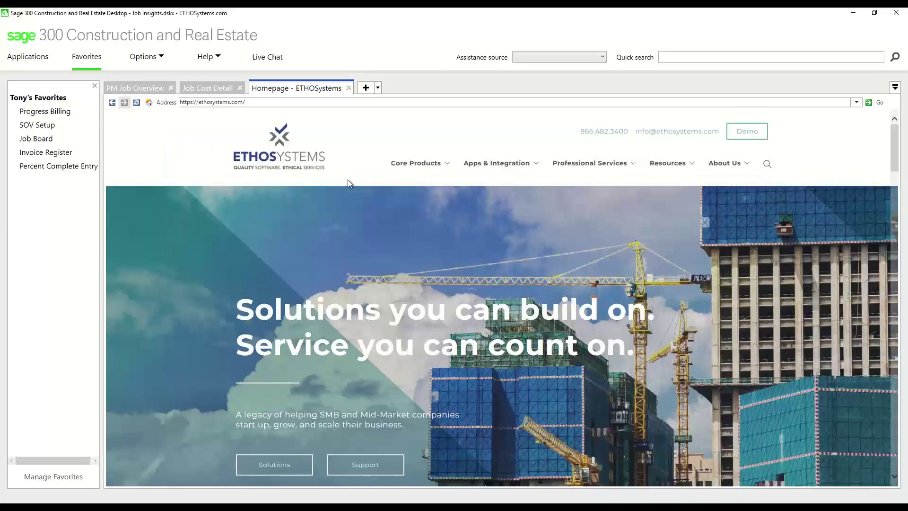
# Step: Start saving the desktop configuration under a new name, then cancel the save dialog
pyautogui.click(163, 58)
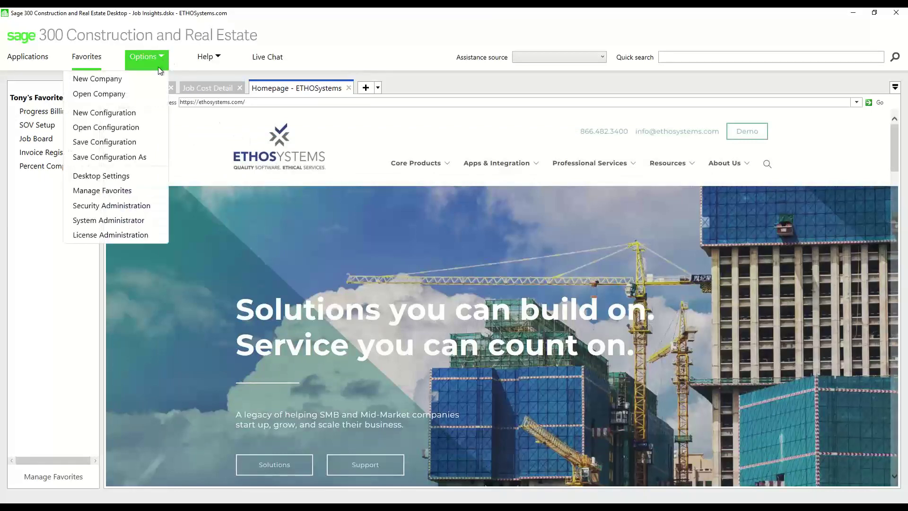
pyautogui.click(152, 158)
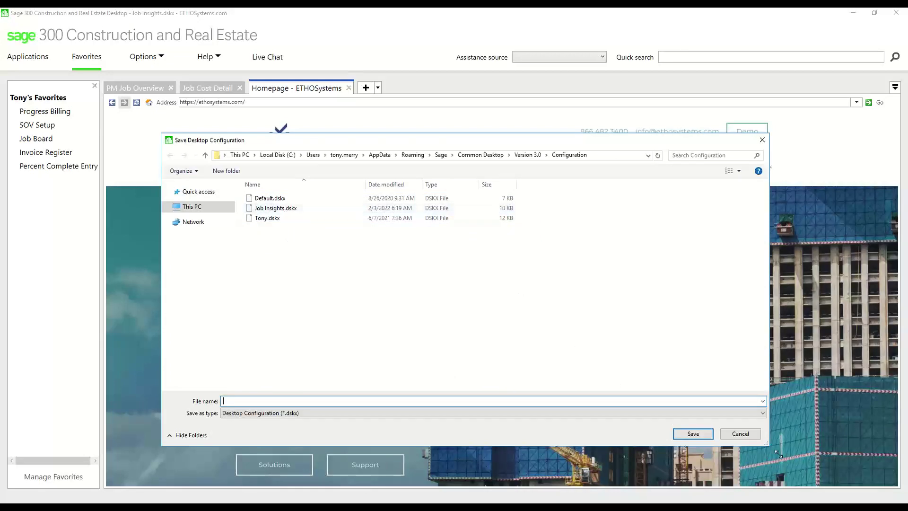
pyautogui.click(735, 434)
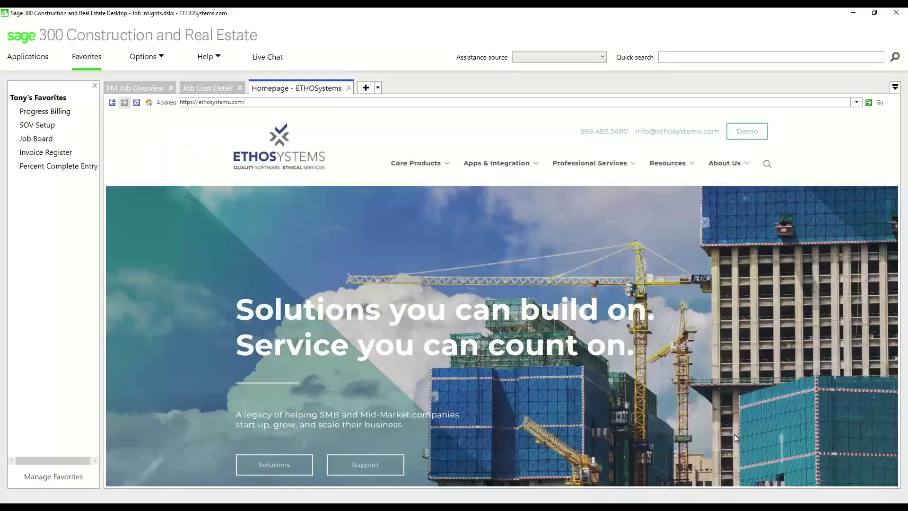
# Step: Show the PM Job Overview dashboard and confirm its Job Id parameter is 03-002
pyautogui.click(129, 87)
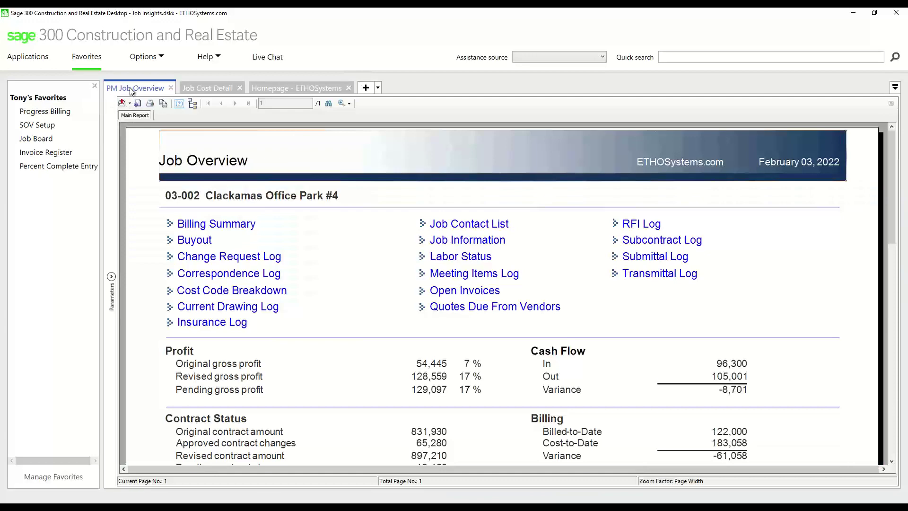
pyautogui.click(111, 277)
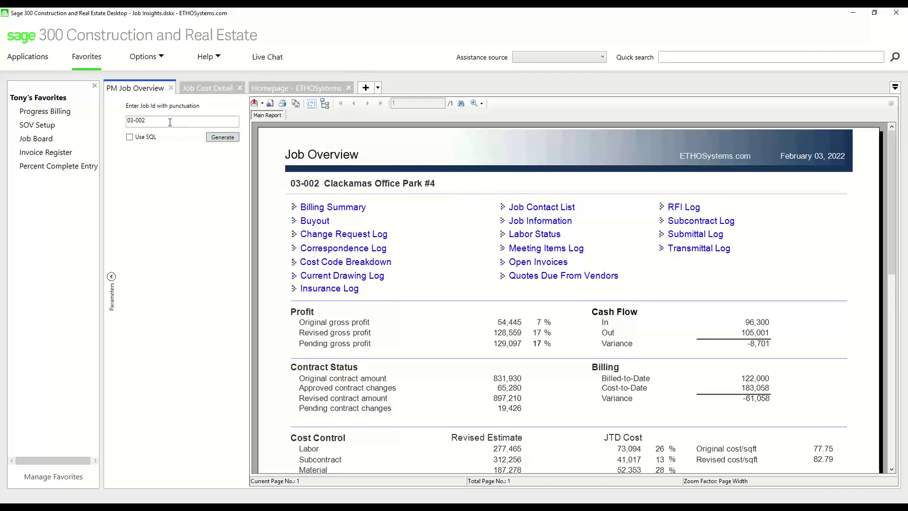
pyautogui.click(112, 277)
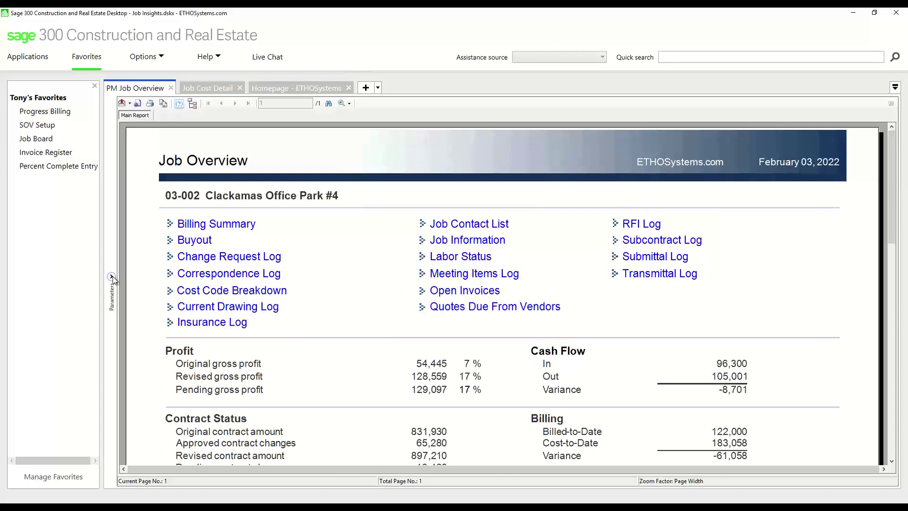
# Step: Open 03-002's Open Invoices subreport and check the A-1 Electric Company amount paid, then return to Main Report
pyautogui.click(467, 292)
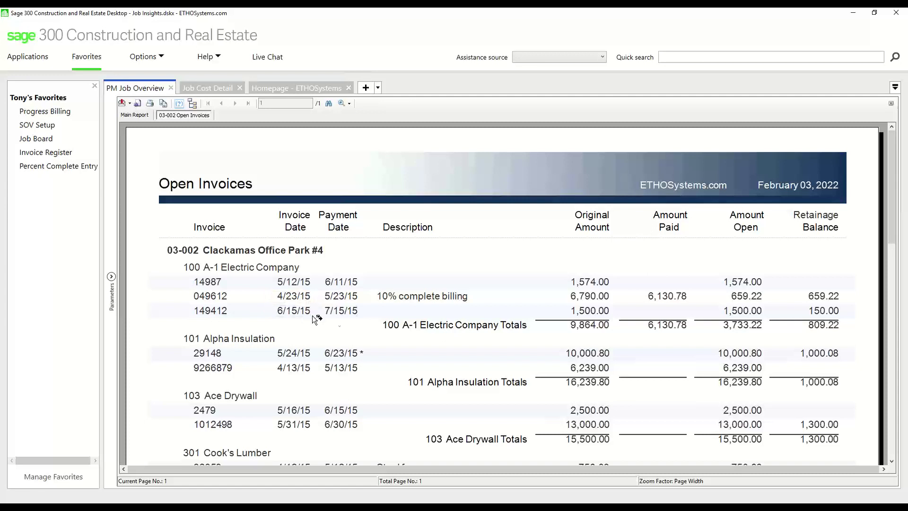
pyautogui.click(655, 325)
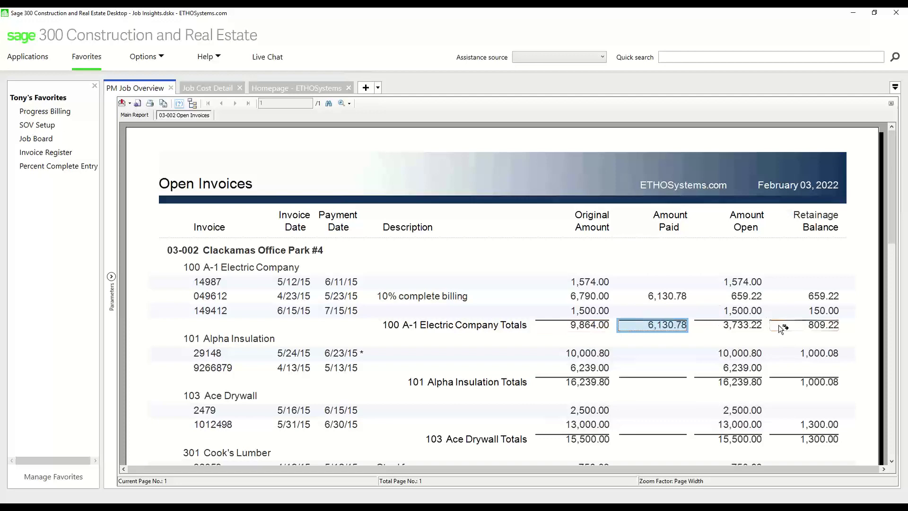
pyautogui.click(135, 115)
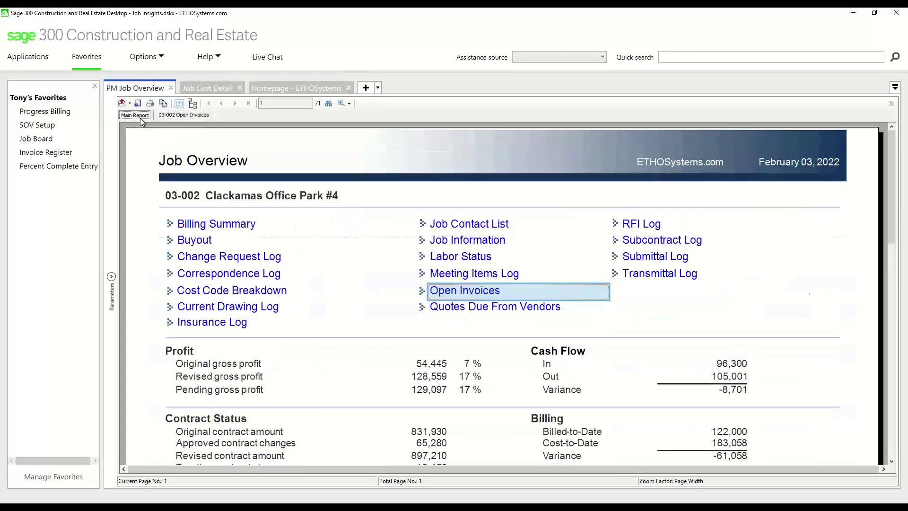
# Step: Open the 03-002 Billing Summary and Cost Code Breakdown subreports, then show the Job Cost Status Detail Report
pyautogui.click(229, 226)
pyautogui.scroll(-1, 230, 228)
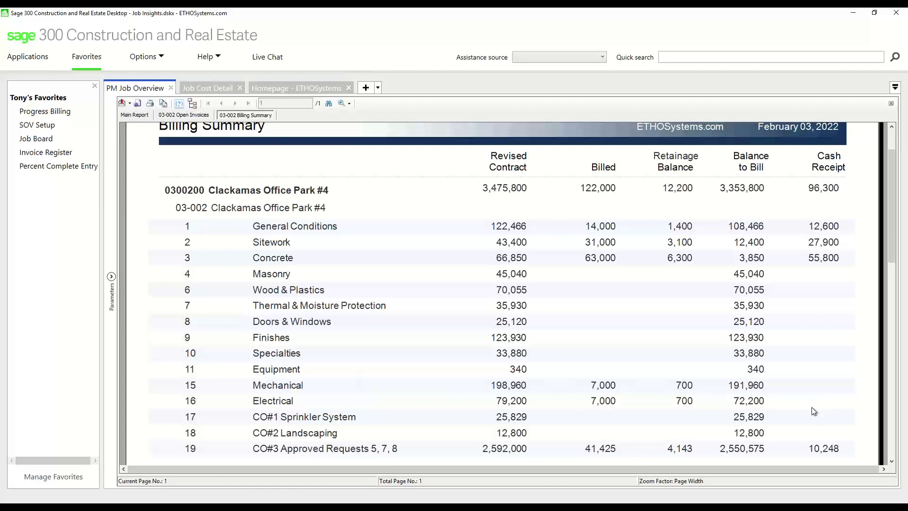
pyautogui.click(184, 115)
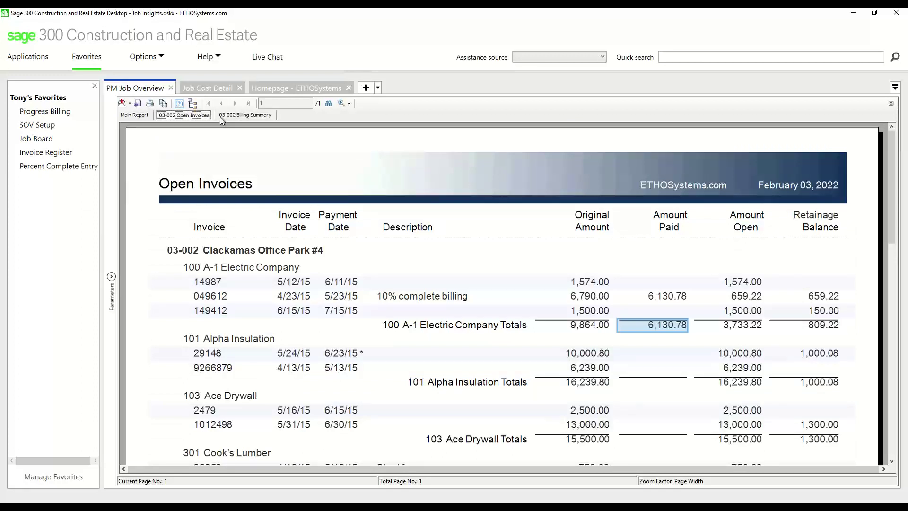
pyautogui.click(127, 116)
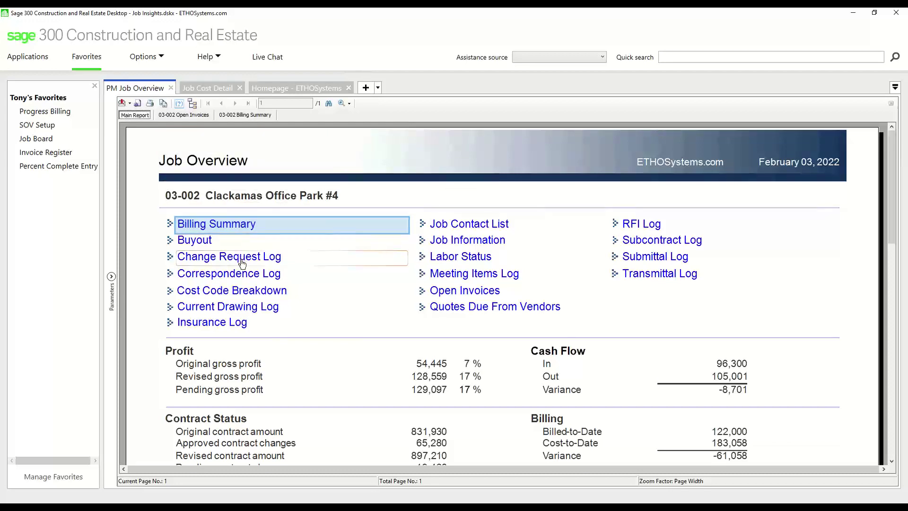
pyautogui.click(235, 291)
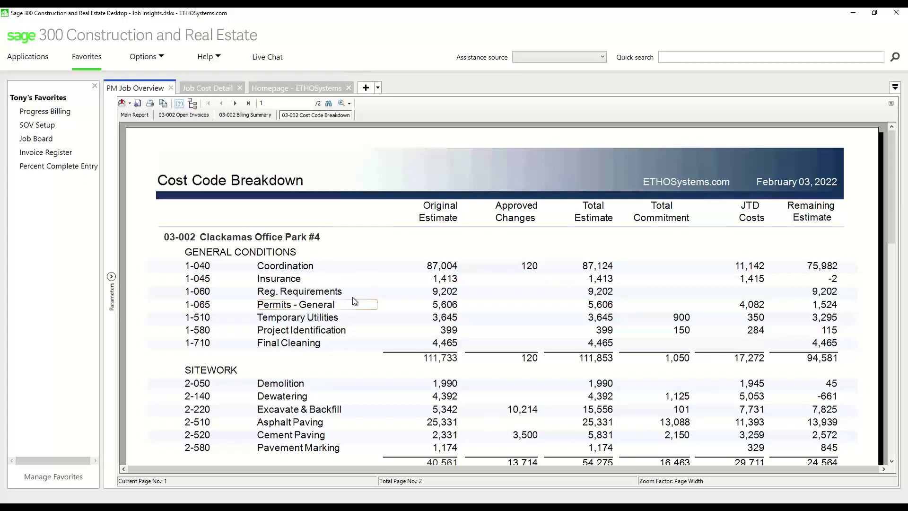
pyautogui.click(196, 92)
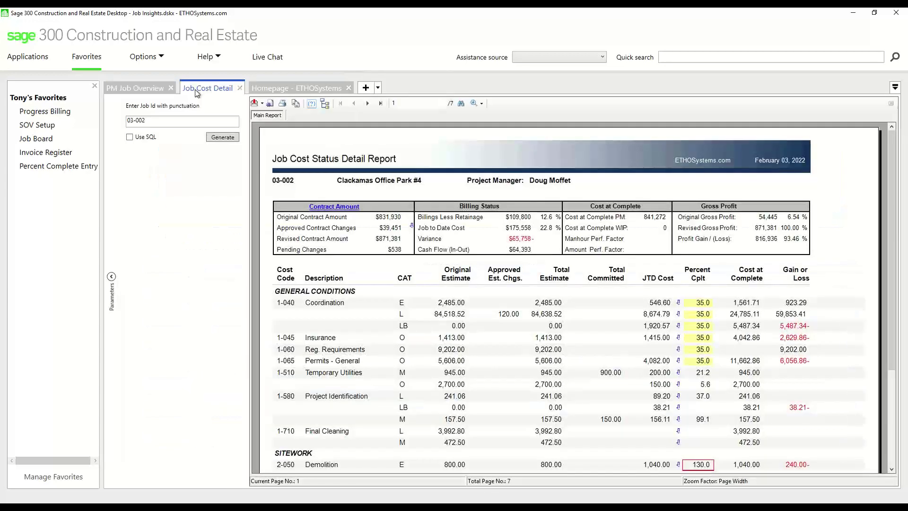
# Step: Hide Parameters and jump to page 6 to see Electrical costs and the 841,271.57 job total
pyautogui.click(111, 276)
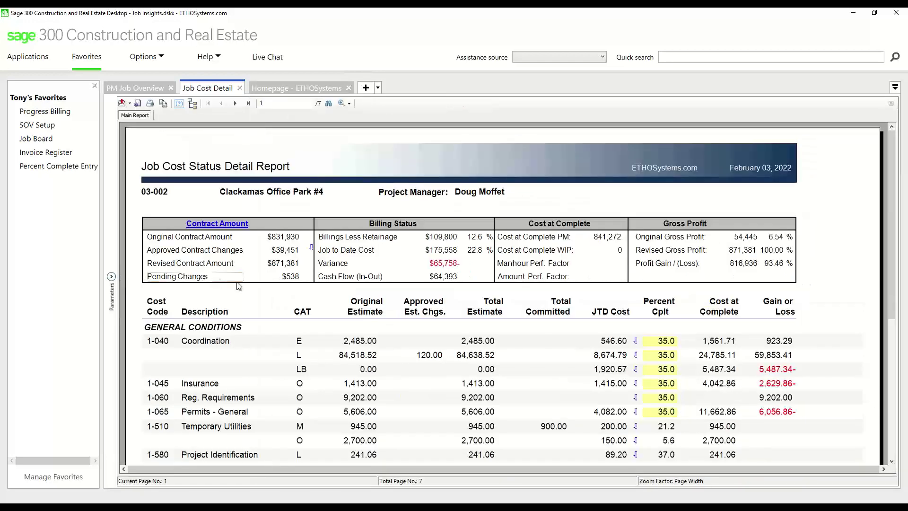
pyautogui.moveTo(895, 236); pyautogui.dragTo(895, 313)
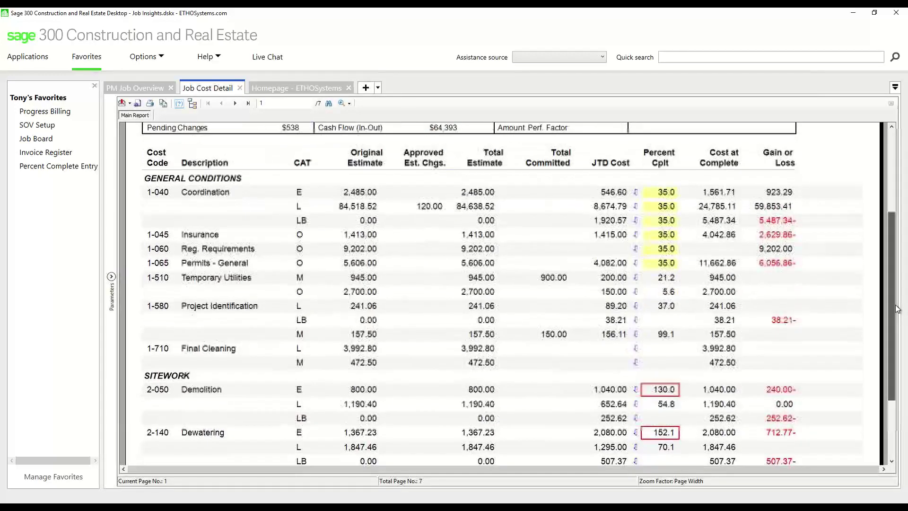
pyautogui.click(263, 104)
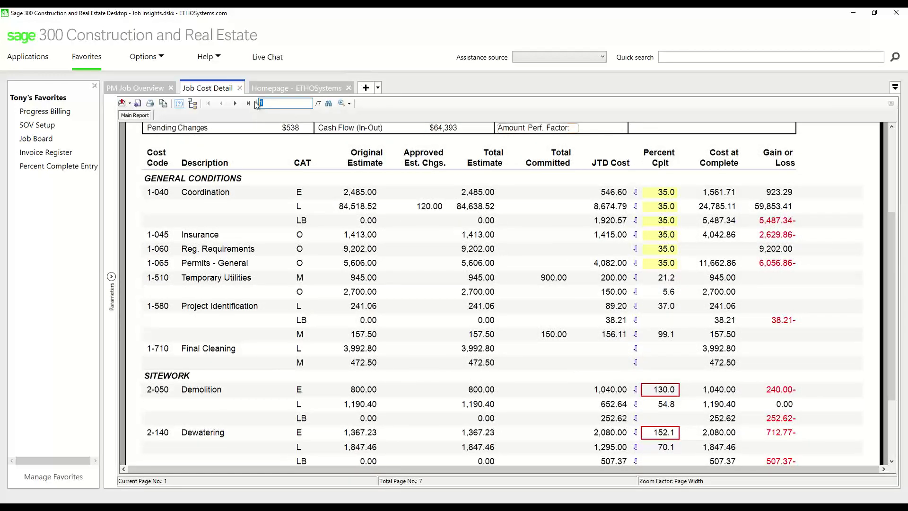
pyautogui.write('6')
pyautogui.press('Return')
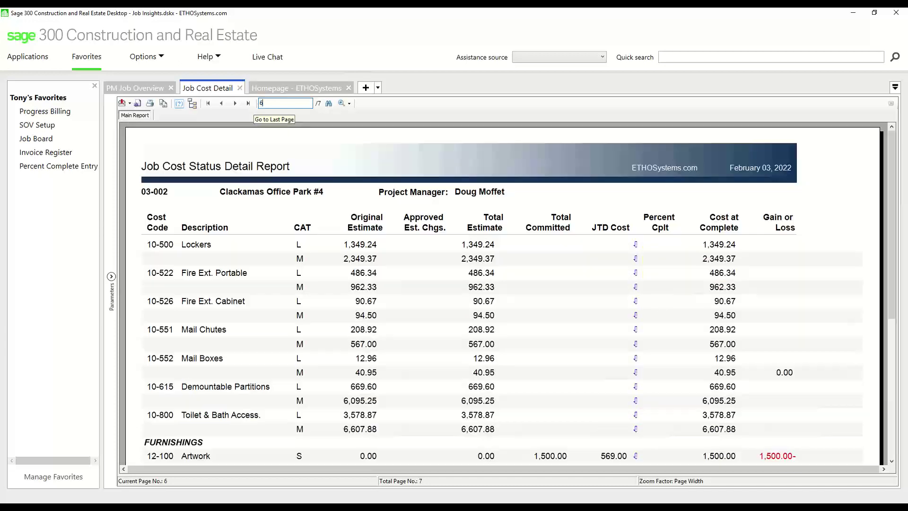
pyautogui.scroll(-5, 441, 294)
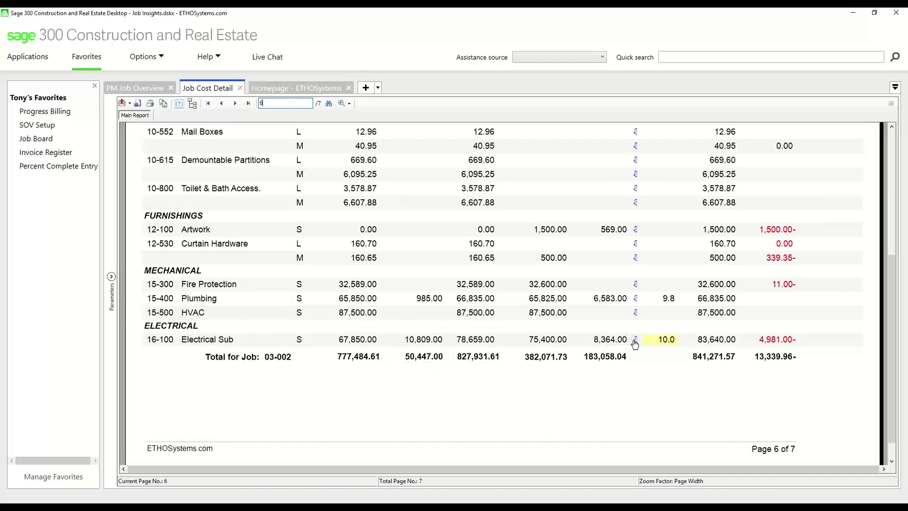
pyautogui.scroll(3, 635, 344)
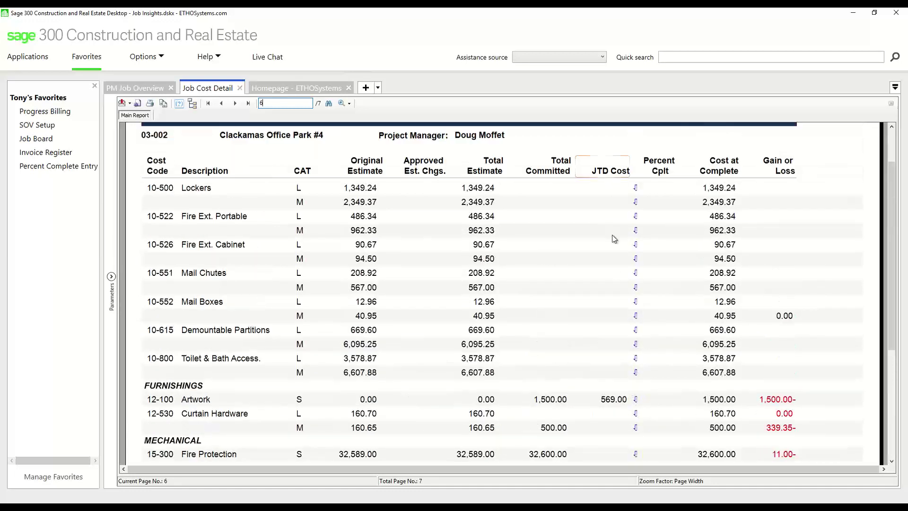
pyautogui.scroll(-2, 613, 308)
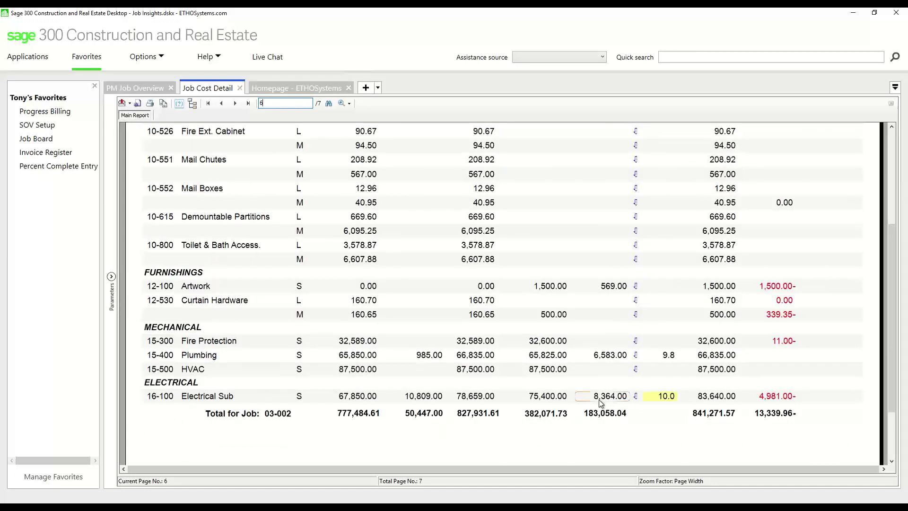
# Step: Drill into Electrical Sub 16-100 JTD cost transactions and inspect the code, description, vendor and date fields
pyautogui.click(636, 396)
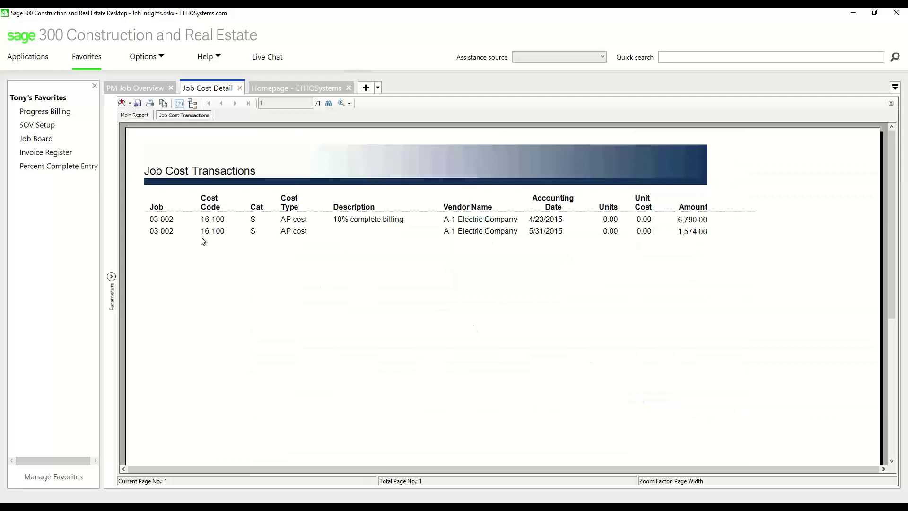
pyautogui.click(217, 219)
pyautogui.click(416, 220)
pyautogui.click(460, 225)
pyautogui.click(536, 233)
pyautogui.click(444, 146)
# Step: Return to the main Job Overview report for 03-002 on the PM Job Overview tab
pyautogui.click(125, 116)
pyautogui.click(136, 87)
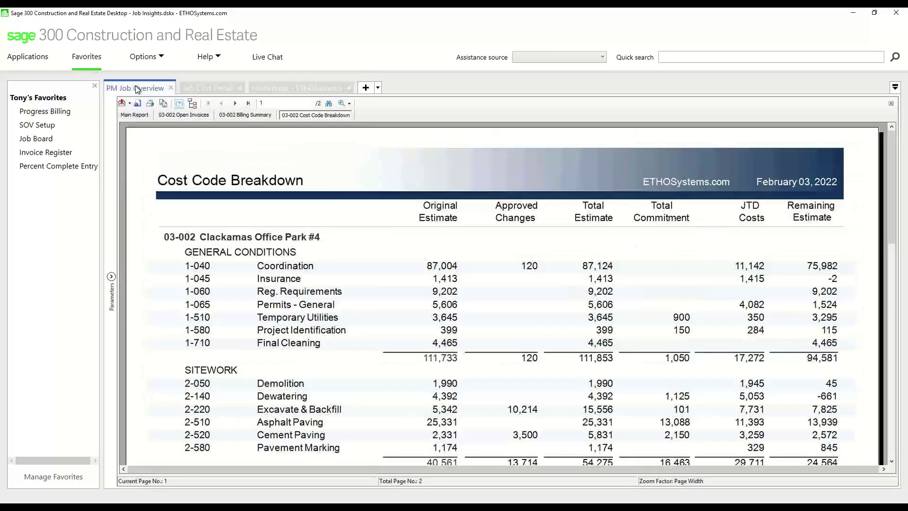
pyautogui.click(135, 116)
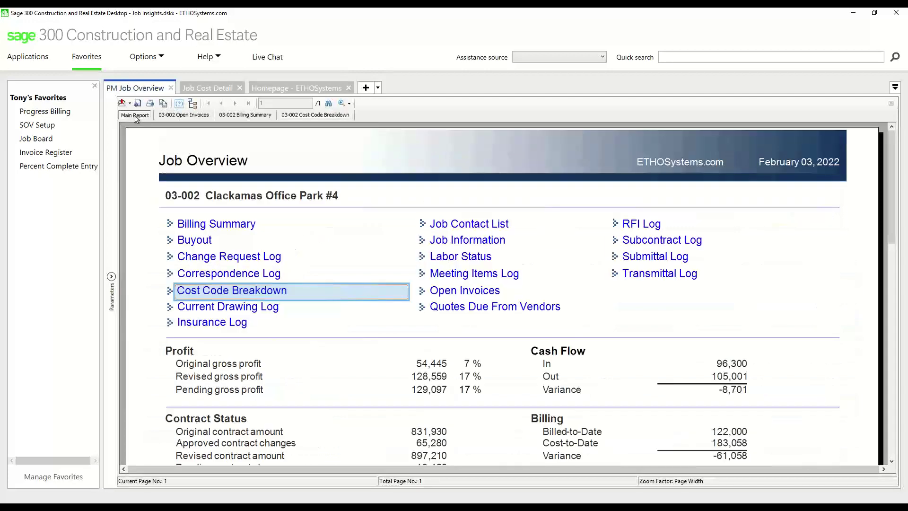